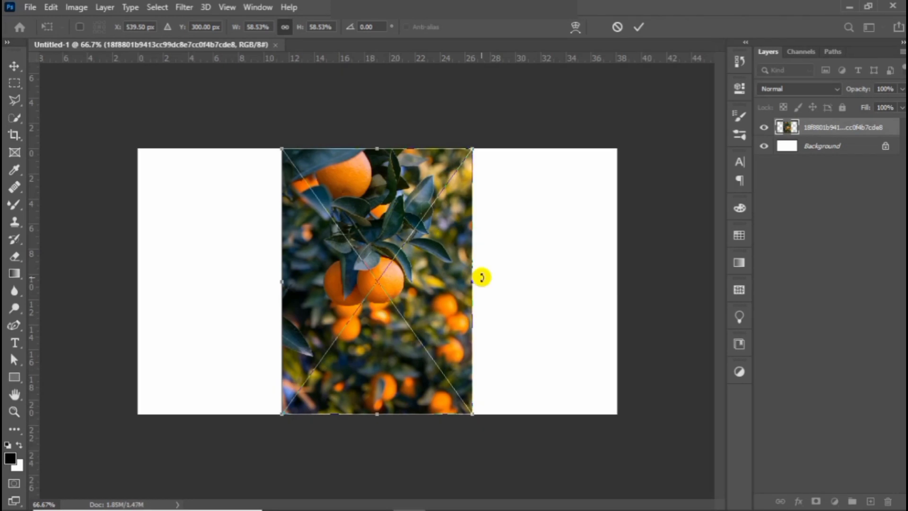
- Enlarge and reposition the placed orange tree photo so it fills the whole canvas, with the large oranges near the middle
left_click_drag(496, 276, 378, 146)
left_click_drag(377, 186, 414, 82)
left_click_drag(390, 446, 385, 497)
key("Return")
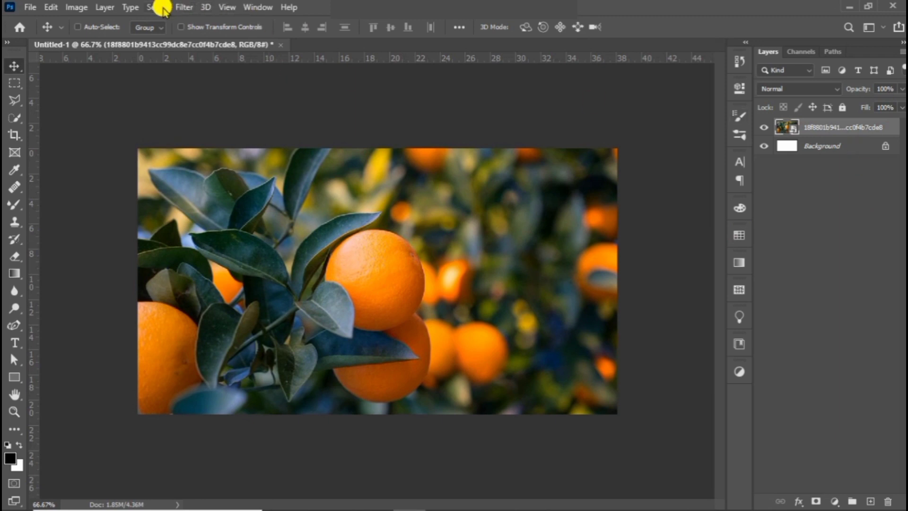
- Apply a Gaussian Blur with a radius of about 27 pixels to the orange tree photo and convert the blurred layer to a smart object
left_click(183, 7)
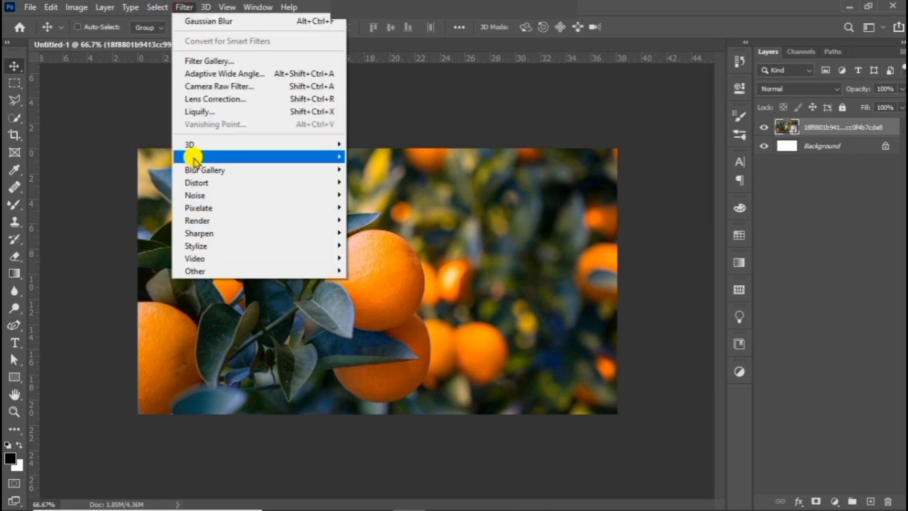
left_click(359, 205)
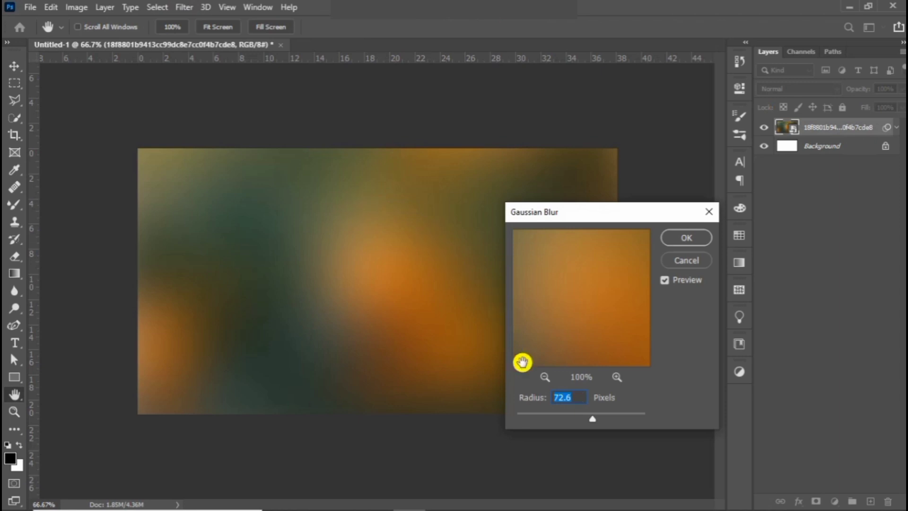
mouse_move(589, 420)
left_mouse_down()
mouse_move(570, 422)
mouse_move(578, 424)
left_mouse_up()
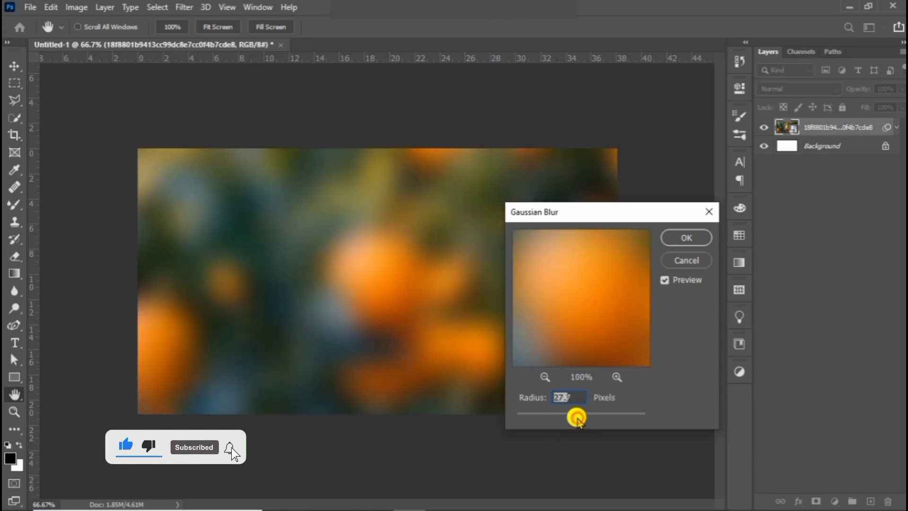
left_click(672, 240)
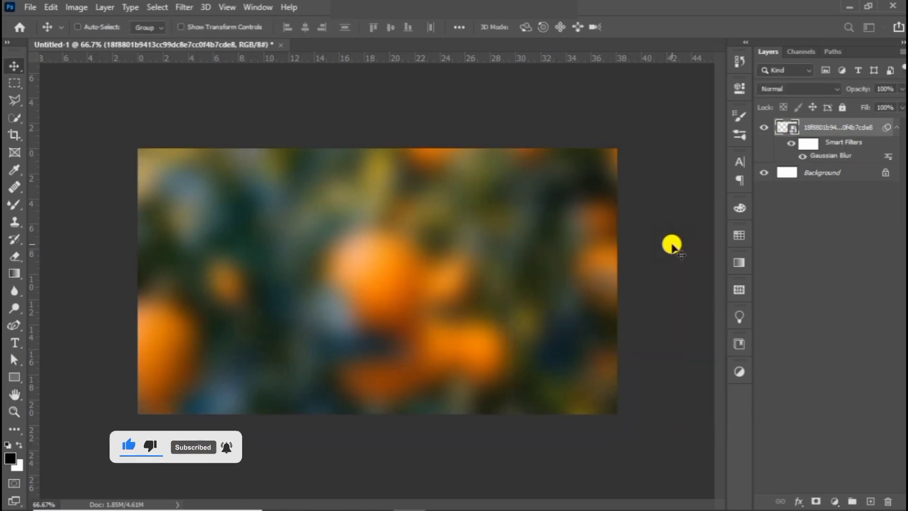
right_click(829, 129)
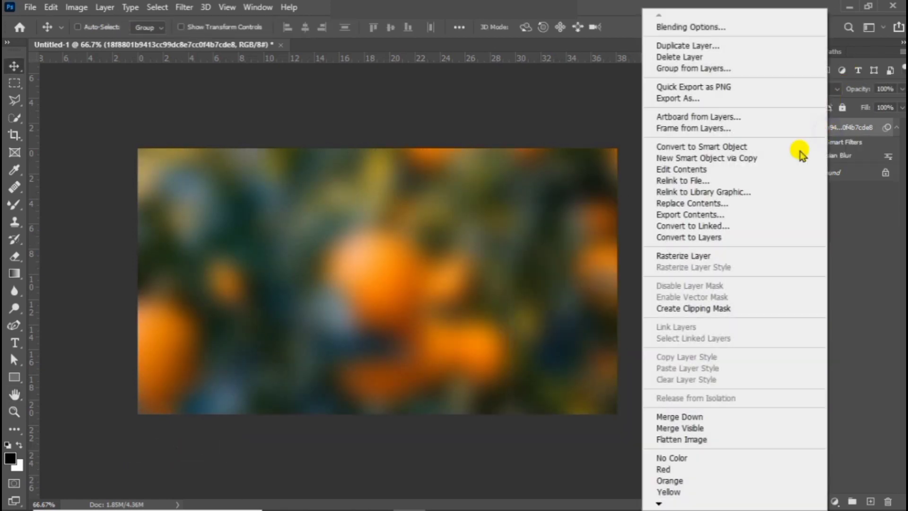
left_click(700, 147)
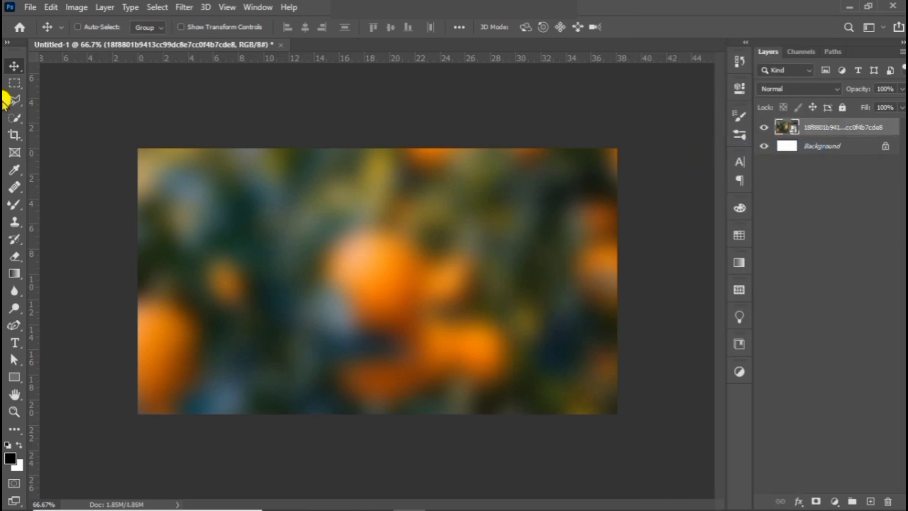
- Place the klipartz orange with a leaf as an embedded image, enlarging it and positioning it near the middle of the canvas
left_click(27, 6)
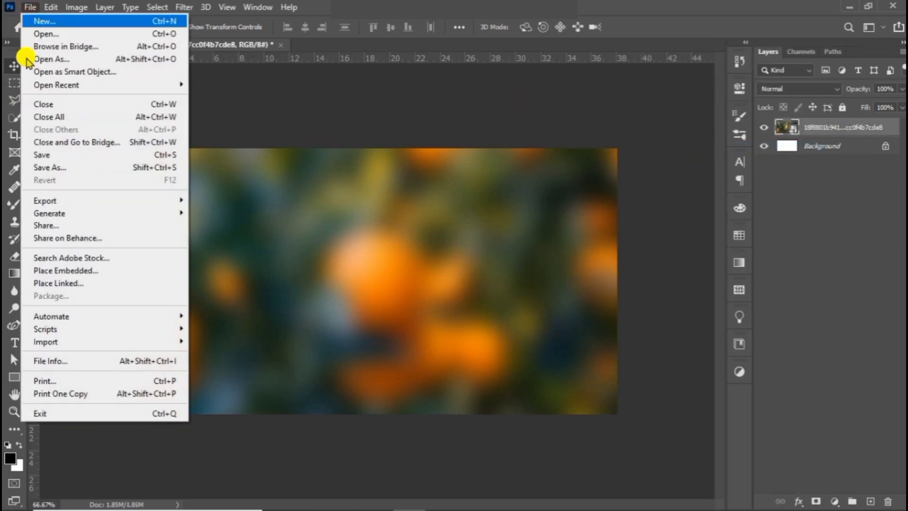
left_click(68, 271)
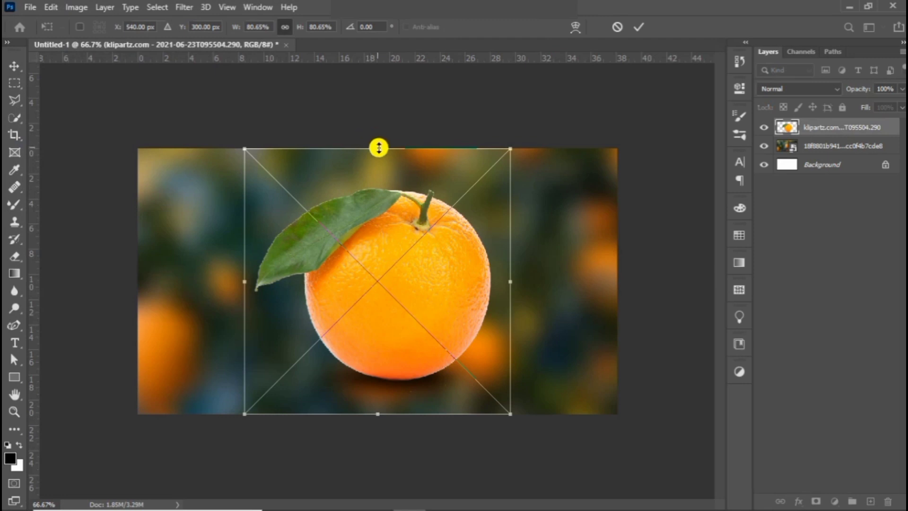
left_click_drag(379, 148, 383, 134)
left_click_drag(414, 273, 403, 287)
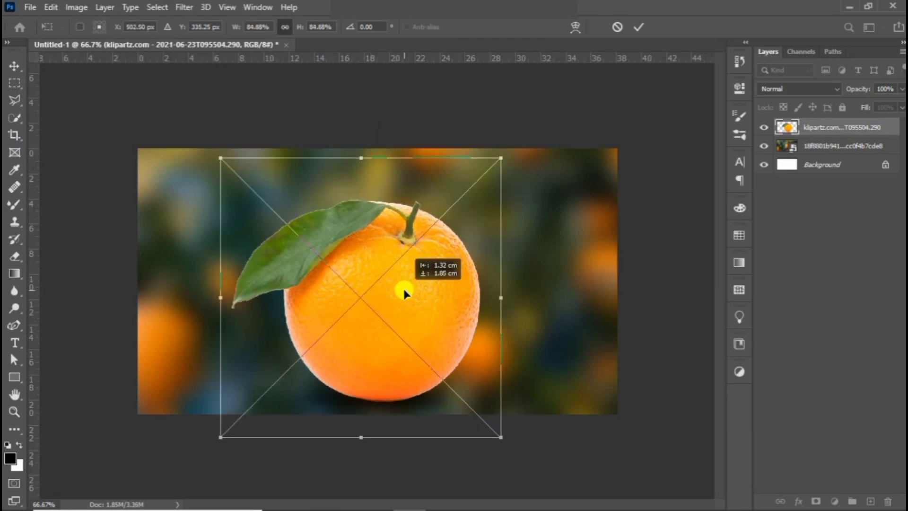
left_click_drag(363, 152, 400, 125)
mouse_move(408, 212)
left_mouse_down()
mouse_move(418, 217)
mouse_move(405, 209)
left_mouse_up()
key("Return")
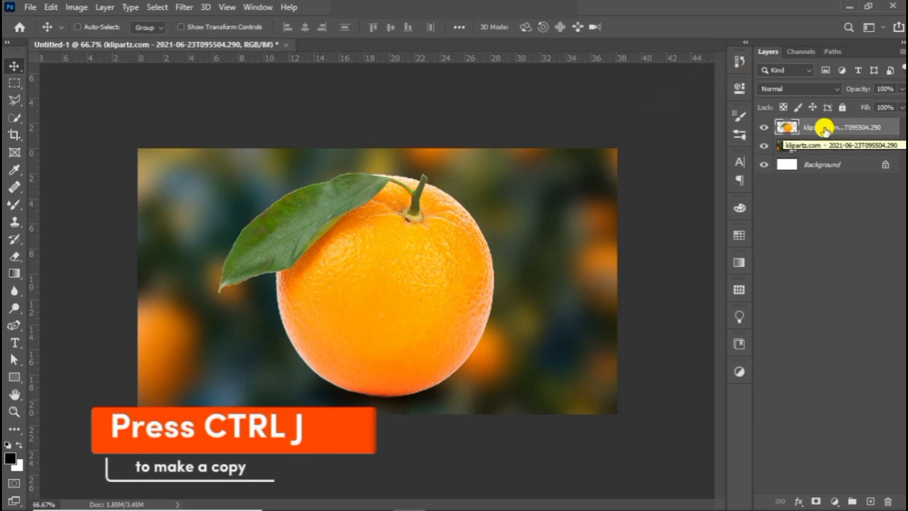
- Duplicate the klipartz orange layer and hide the original layer
key("ctrl+j")
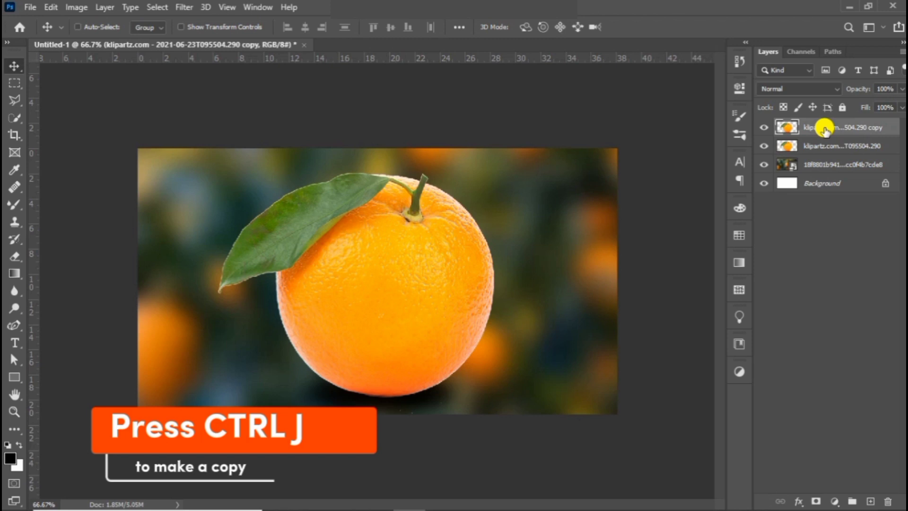
left_click(765, 147)
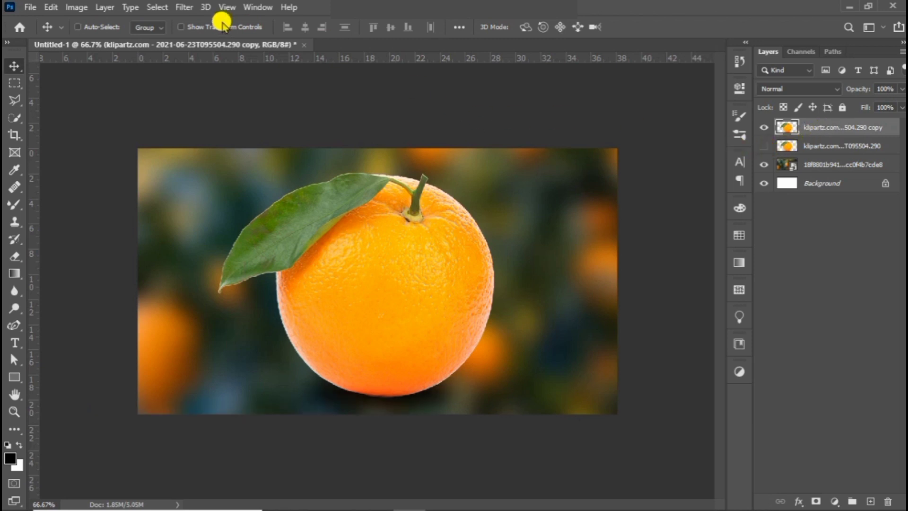
- Desaturate the copied orange layer and set its blend mode to Screen
left_click(76, 7)
mouse_move(114, 40)
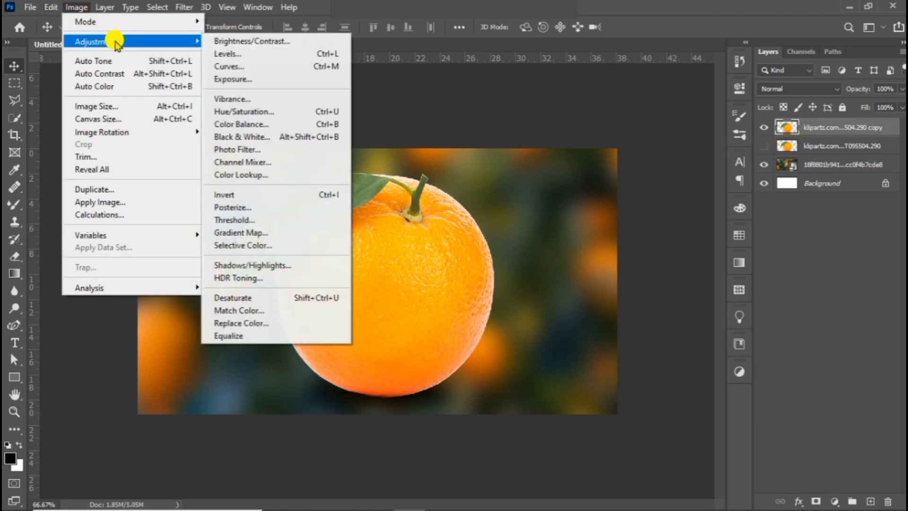
left_click(232, 299)
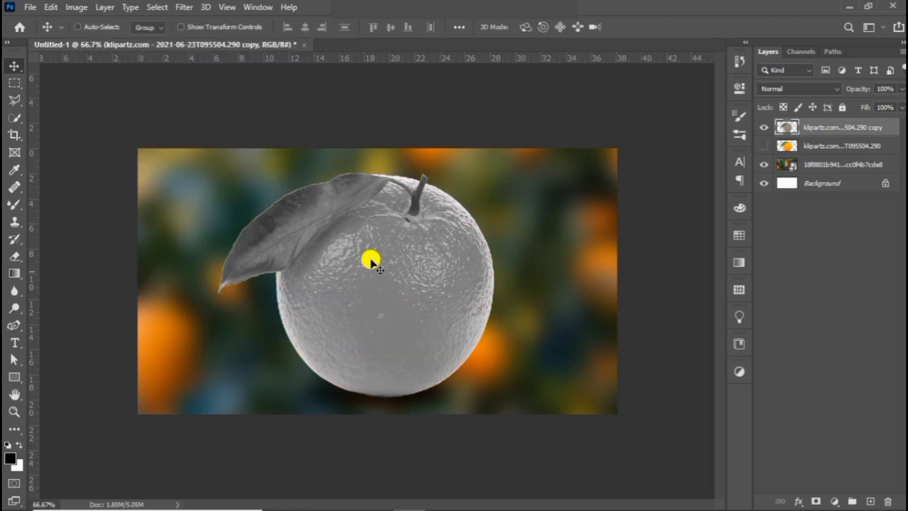
left_click(822, 88)
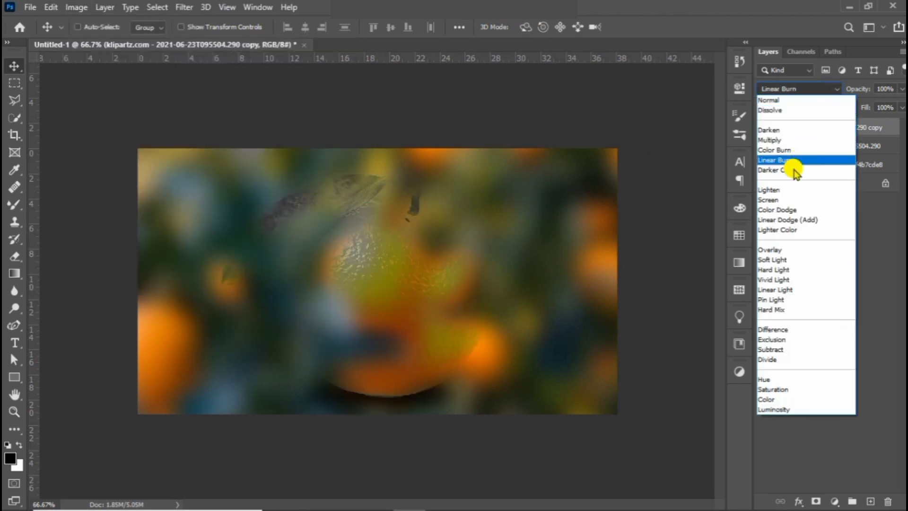
left_click(786, 198)
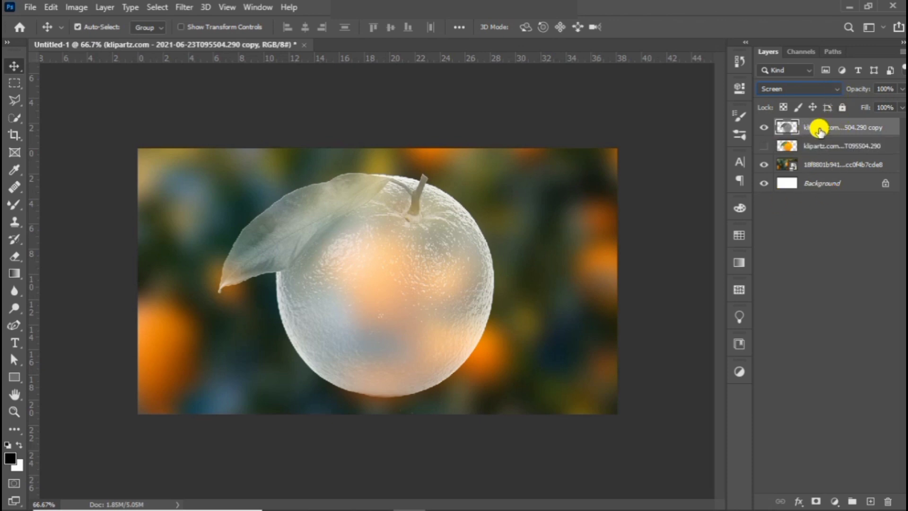
- Adjust the copied orange layer with Levels, setting the input shadows to 57 and the midtones to 0.63
key("ctrl+l")
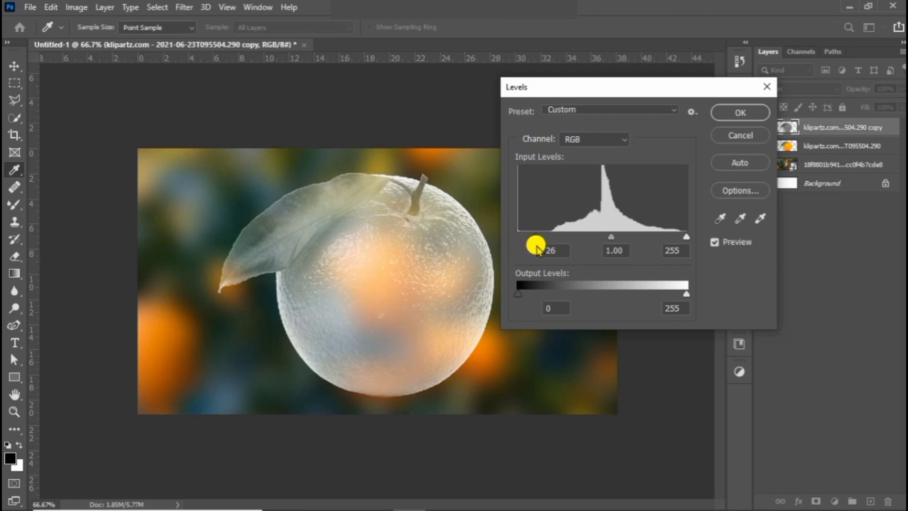
left_click_drag(547, 250, 558, 253)
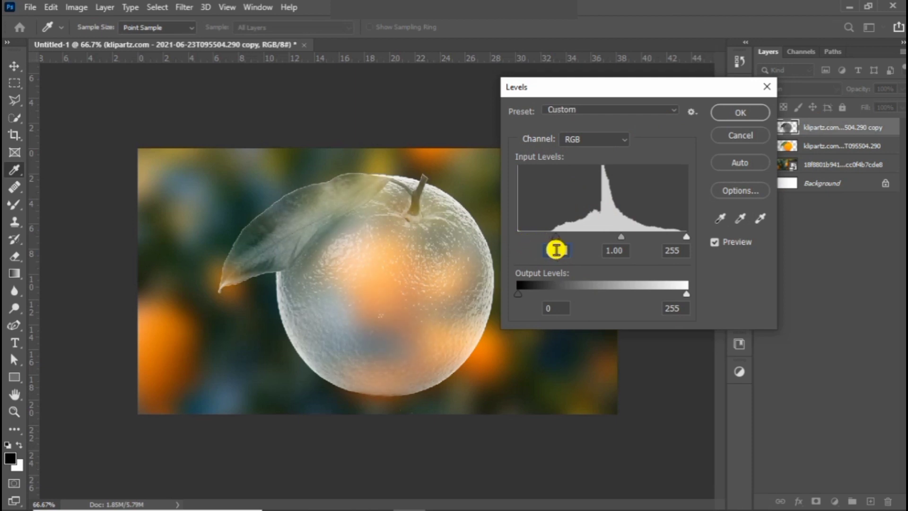
left_click_drag(623, 235, 633, 251)
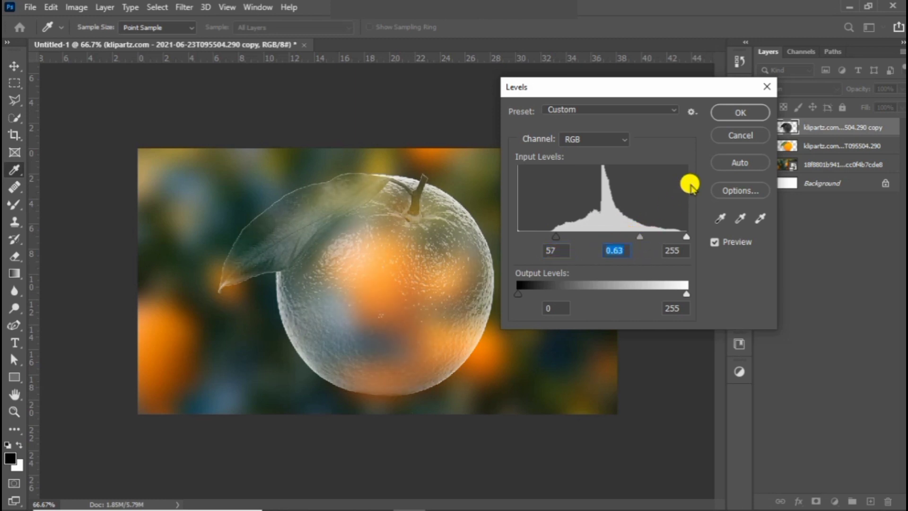
left_click(740, 113)
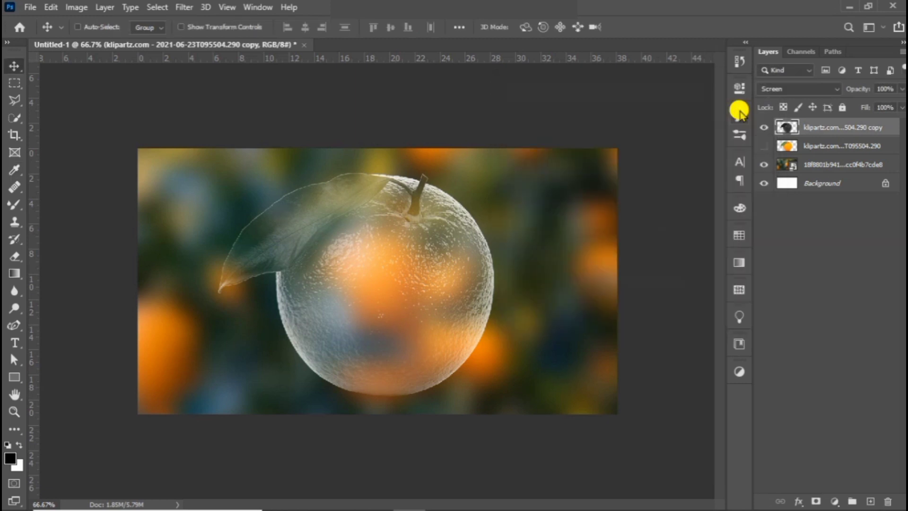
- Add a layer mask to the copied orange and paint its lower half black with a 300 px Hard Round brush
left_click(816, 501)
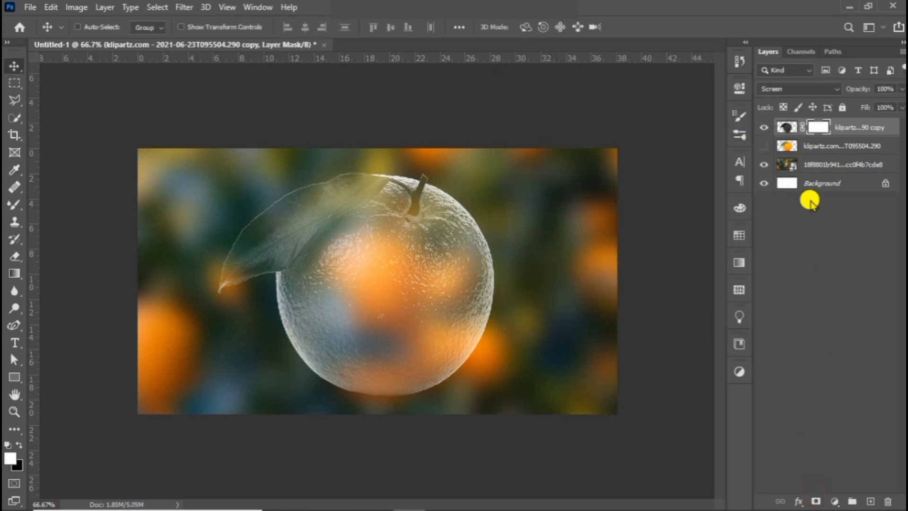
left_click(15, 202)
left_click(95, 27)
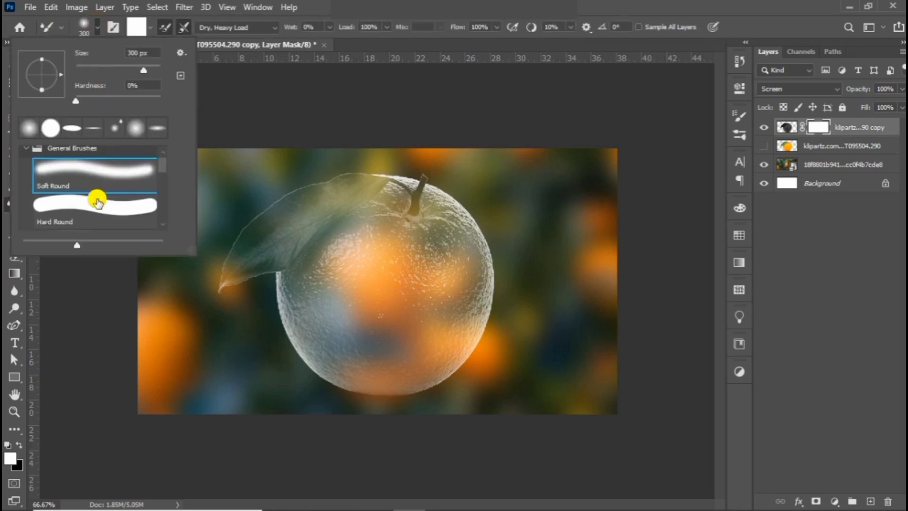
left_click(97, 219)
left_click(92, 29)
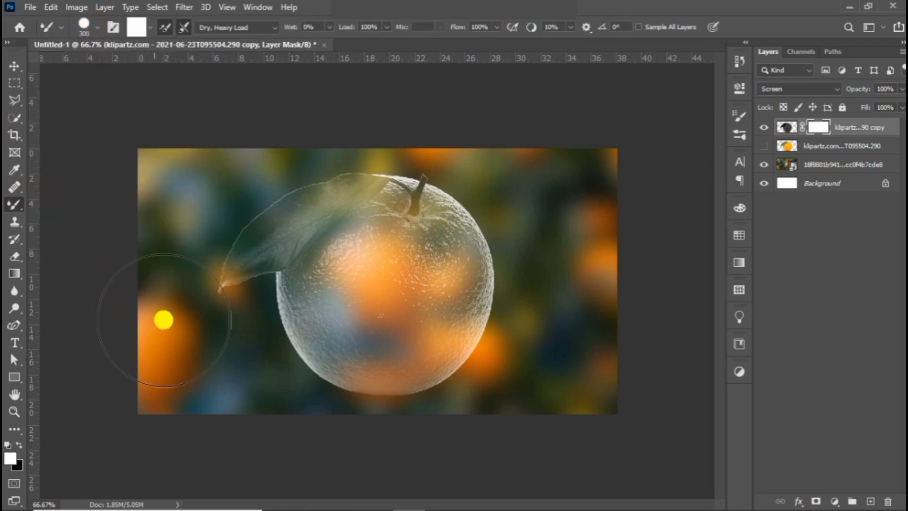
key("x")
mouse_move(263, 364)
left_mouse_down()
mouse_move(505, 364)
mouse_move(561, 373)
left_mouse_up()
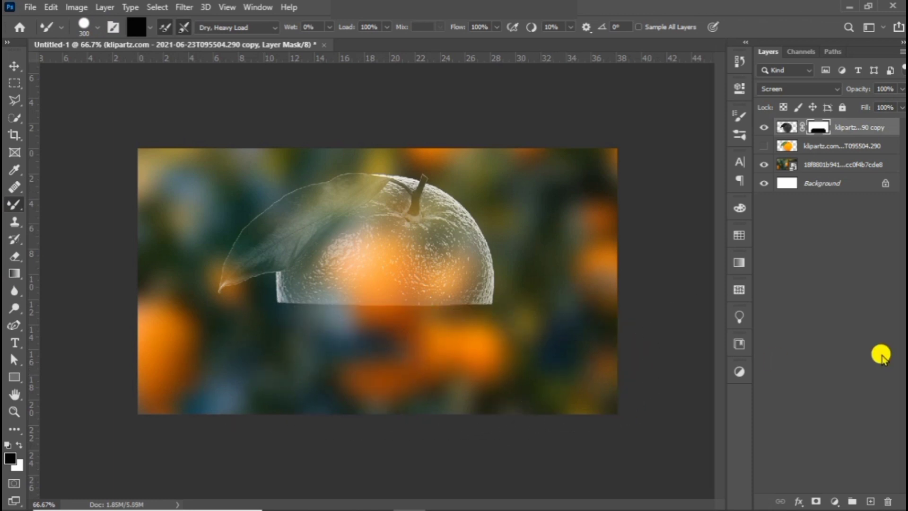
- Show the original orange layer and give it an inverted duplicate of the copied layer's mask
left_click(765, 146)
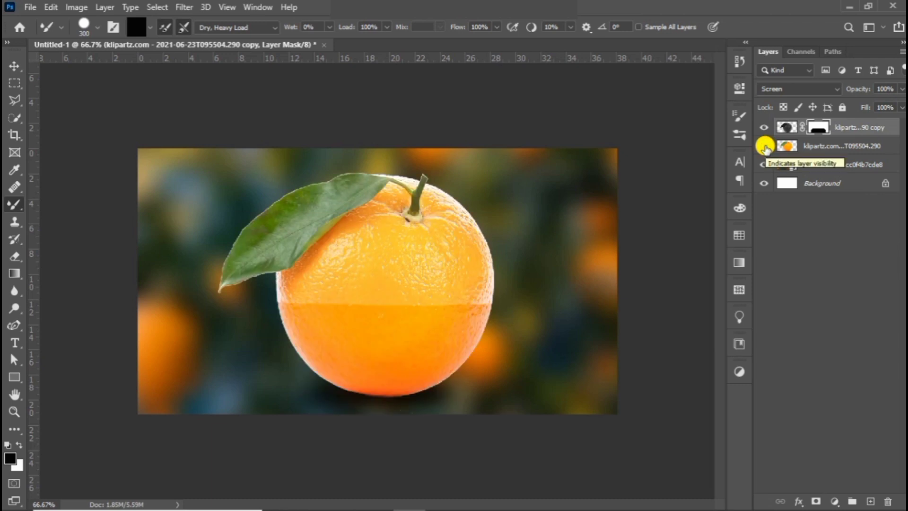
left_click(821, 126)
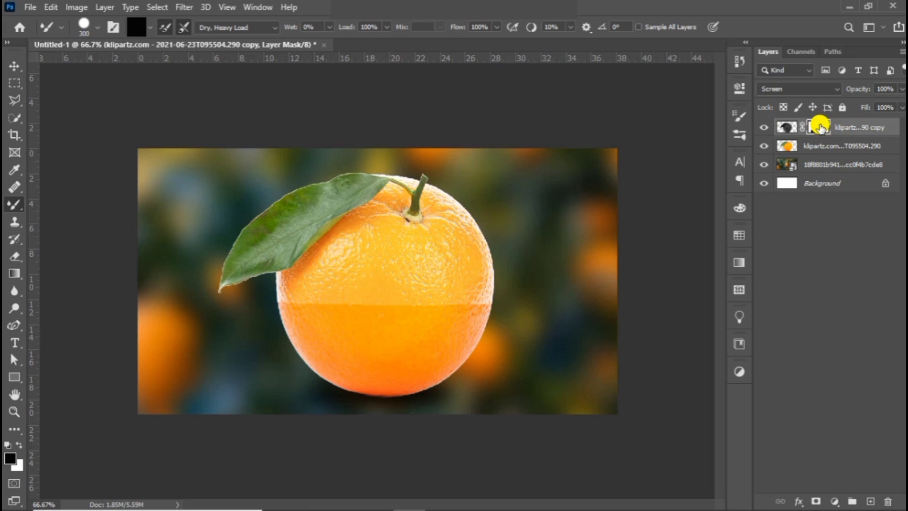
left_click_drag(821, 126, 822, 152)
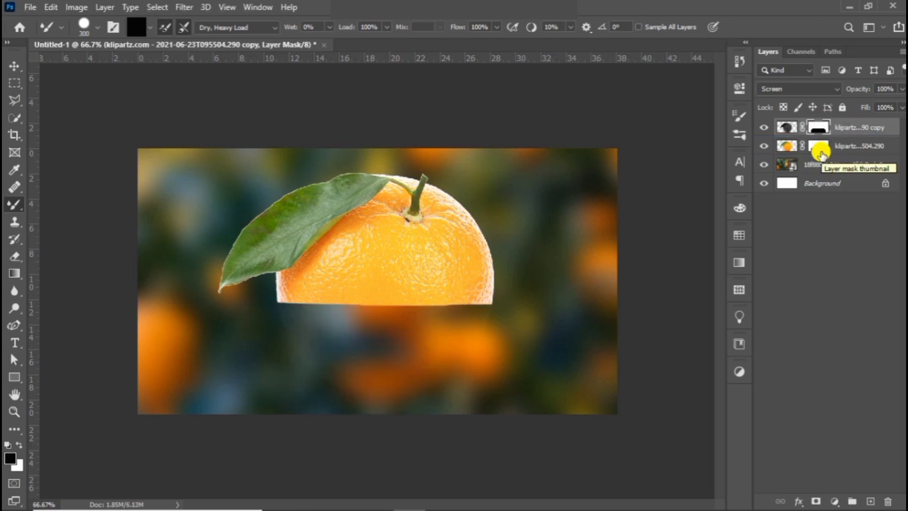
left_click(821, 150)
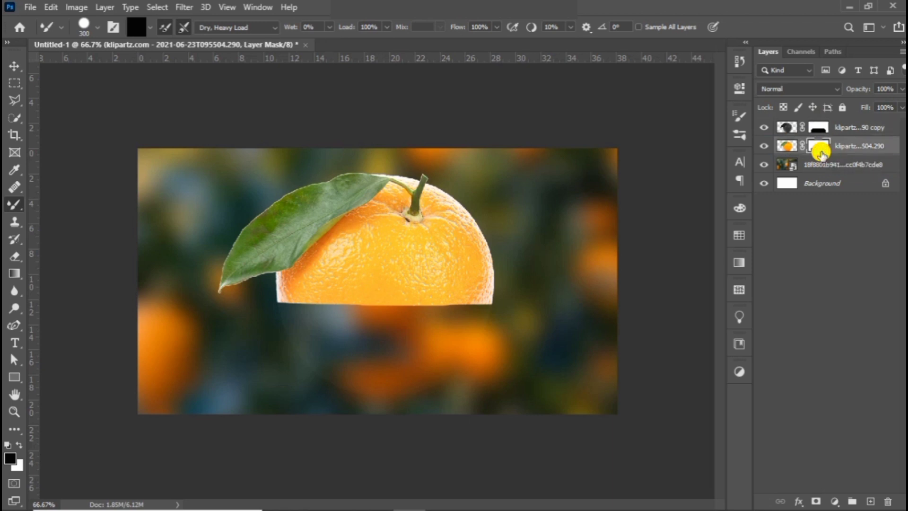
key("ctrl+i")
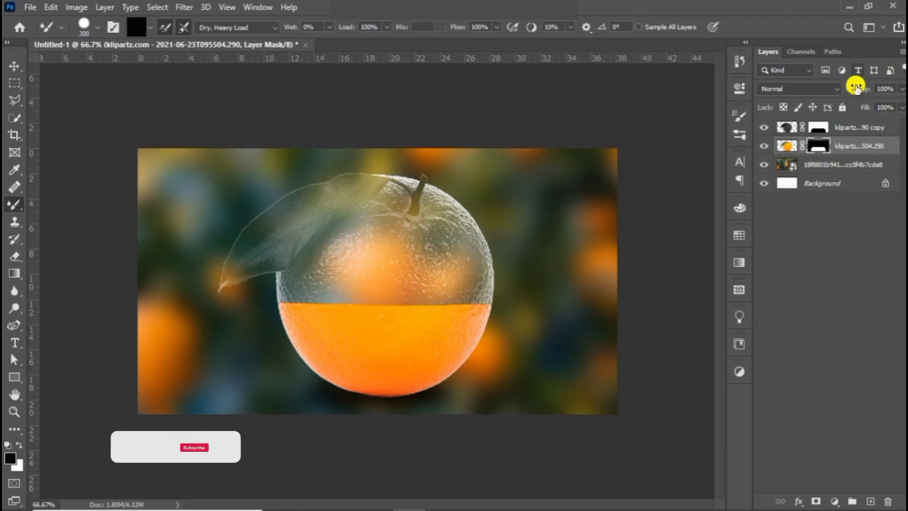
- Select both masked orange layers and move them down together until the orange rests near the canvas's lower edge
left_click(862, 128, "ctrl")
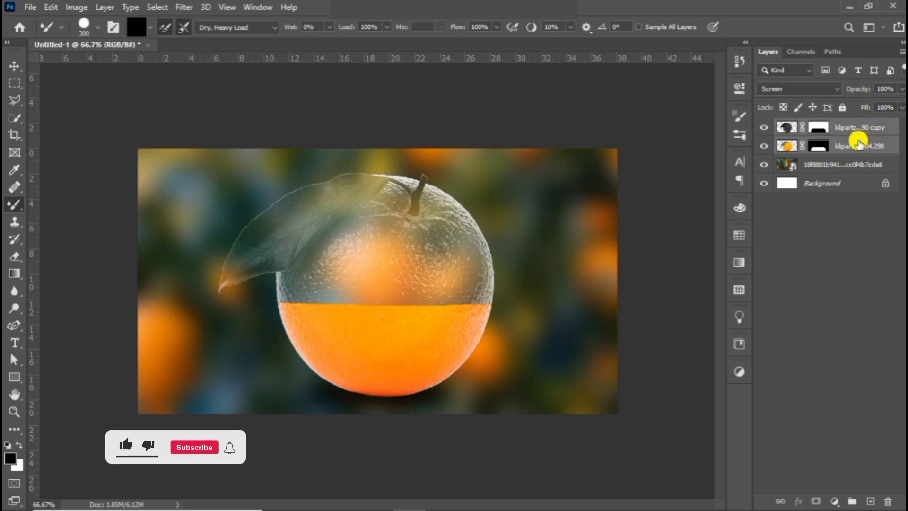
left_click(14, 66)
left_click_drag(353, 285, 353, 290)
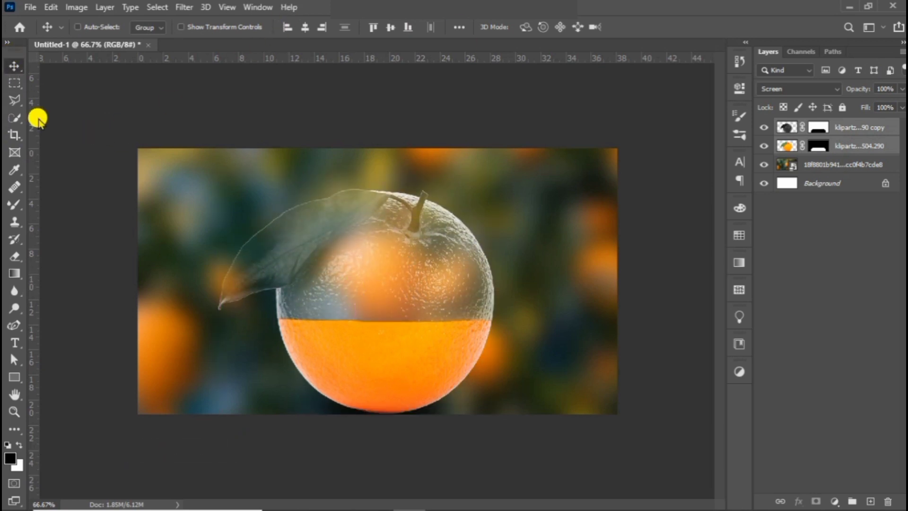
- Place the embedded orange slice image 7168e86789b964208f87d913817a81be-removebg-preview and scale it proportionally to about 94.6% over the orange
left_click(33, 6)
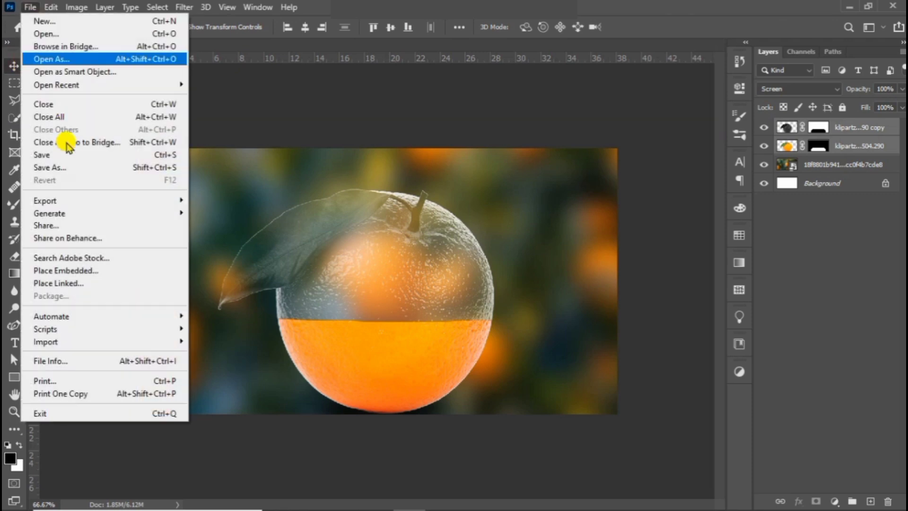
left_click(98, 269)
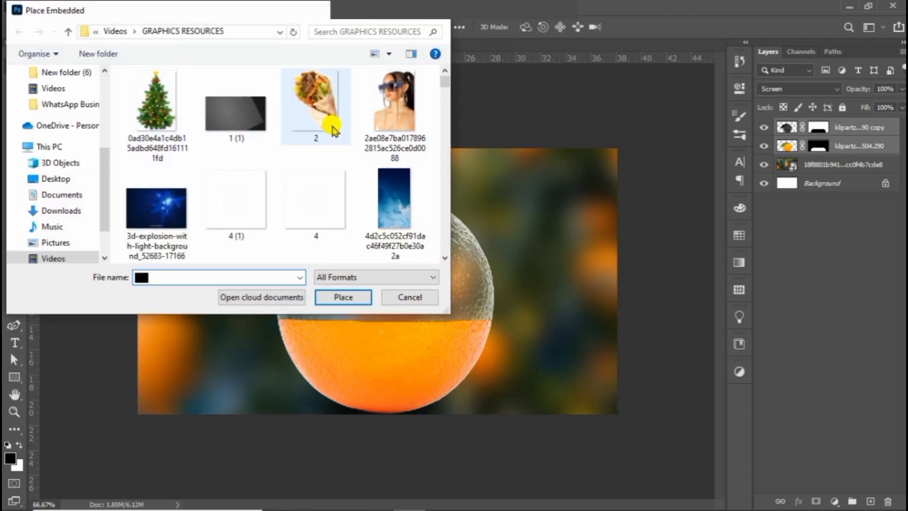
scroll(324, 123, "down", 5)
left_click(307, 182)
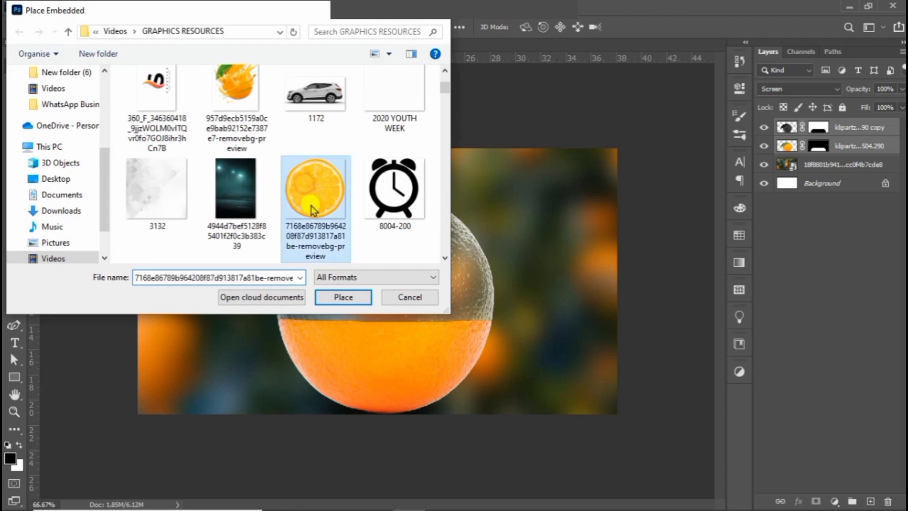
left_click(342, 298)
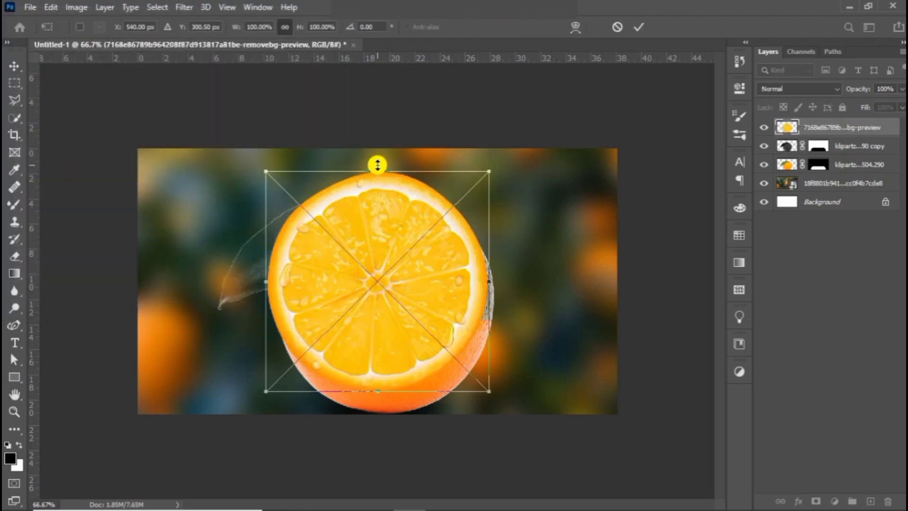
left_click_drag(377, 164, 378, 183)
mouse_move(396, 252)
left_mouse_down()
mouse_move(400, 260)
mouse_move(391, 258)
left_mouse_up()
left_click(740, 88)
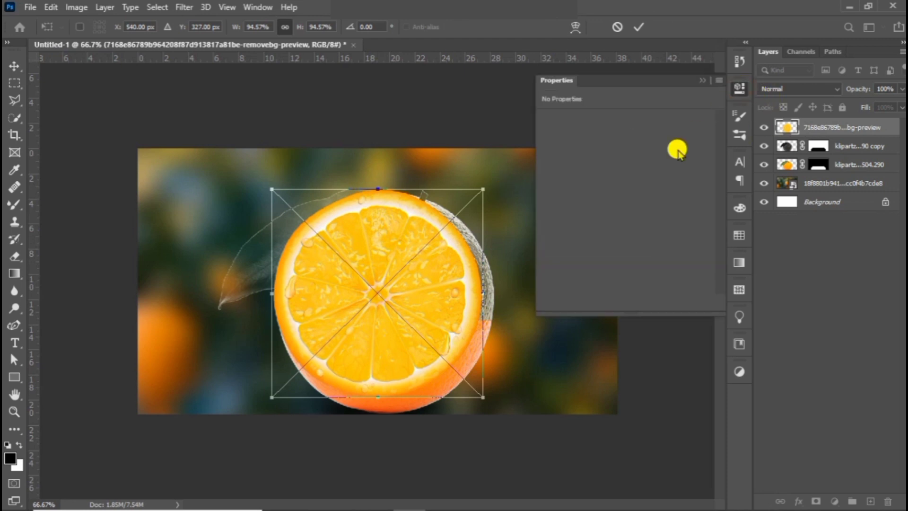
key("Return")
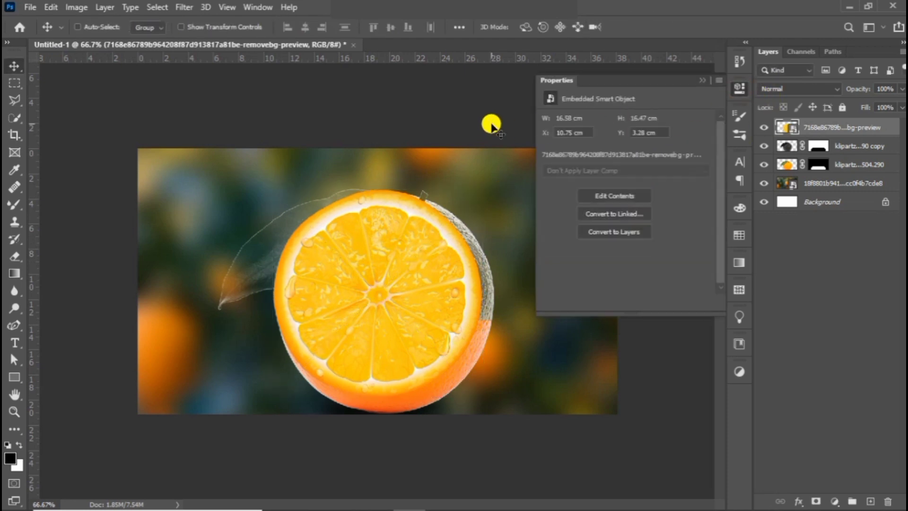
- Convert the orange slice smart object to a regular layer, retaining its transforms
left_click(614, 231)
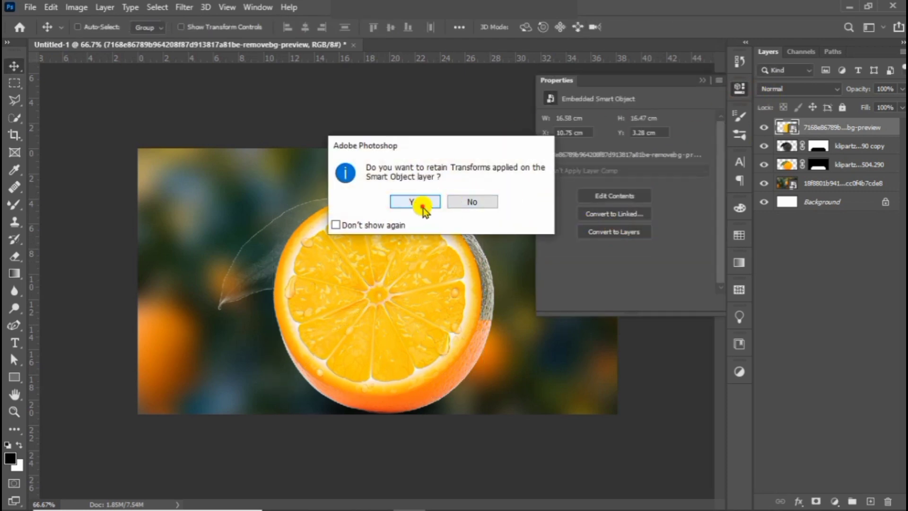
left_click(421, 202)
left_click(703, 81)
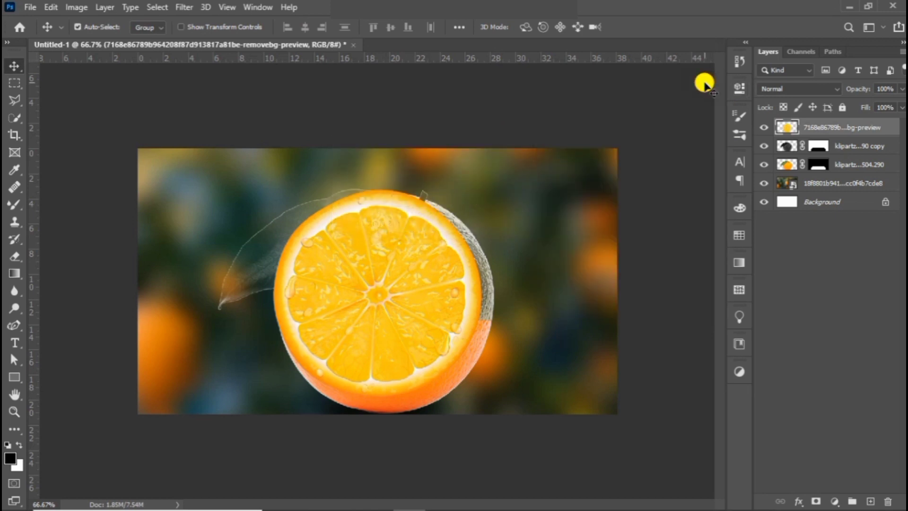
- Transform the slice into a flat ellipse about 112% wide and 25% high, spanning the rim of the orange's filled half
key("ctrl+t")
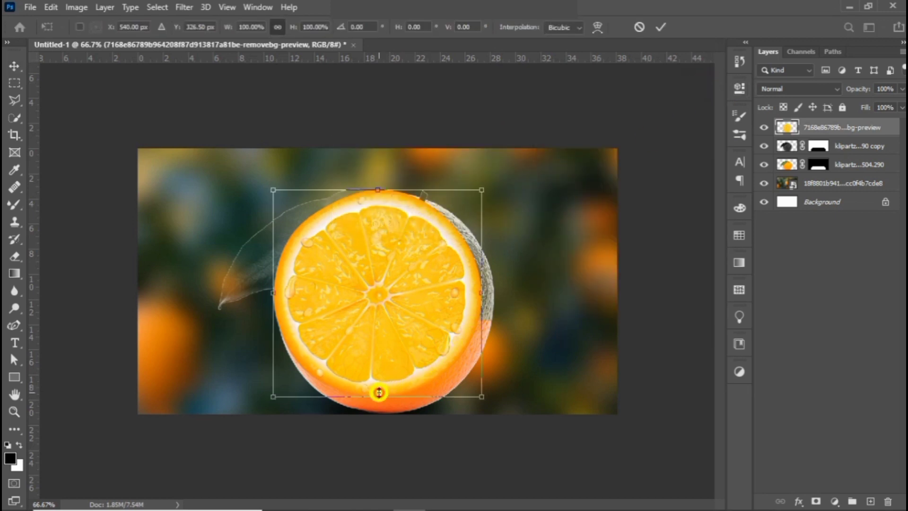
left_click_drag(379, 393, 381, 404)
left_click_drag(396, 368, 404, 362)
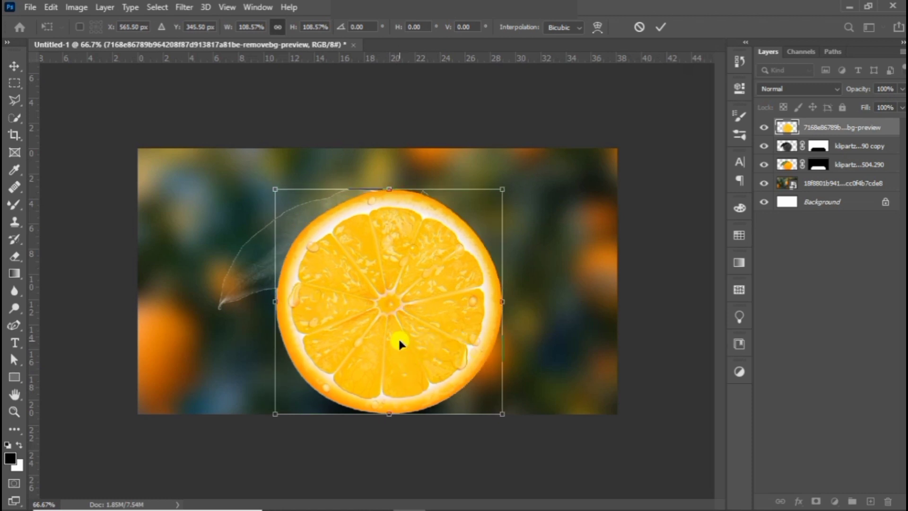
left_click_drag(389, 416, 388, 353)
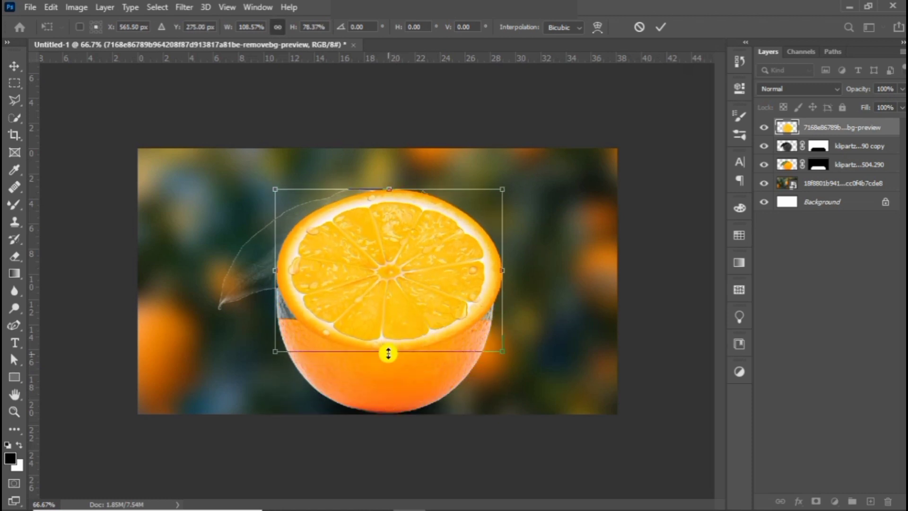
left_click_drag(387, 190, 388, 298)
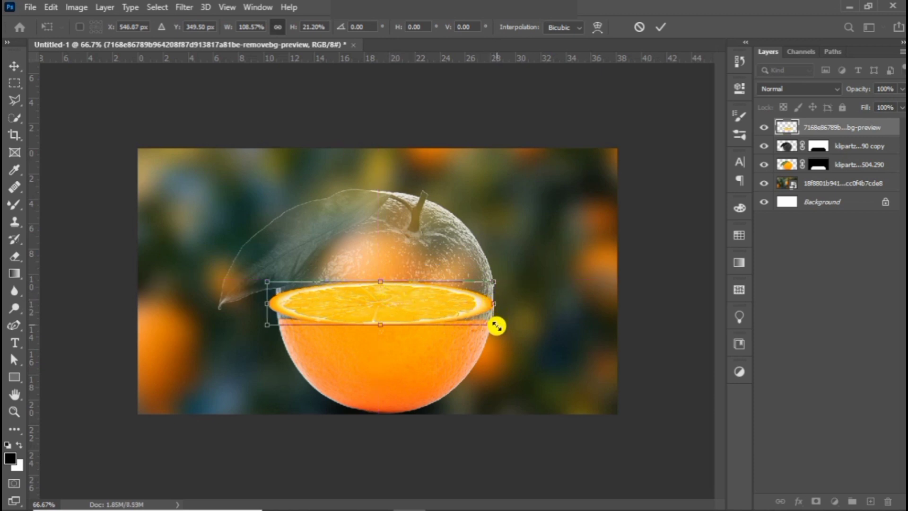
left_click_drag(497, 326, 503, 335)
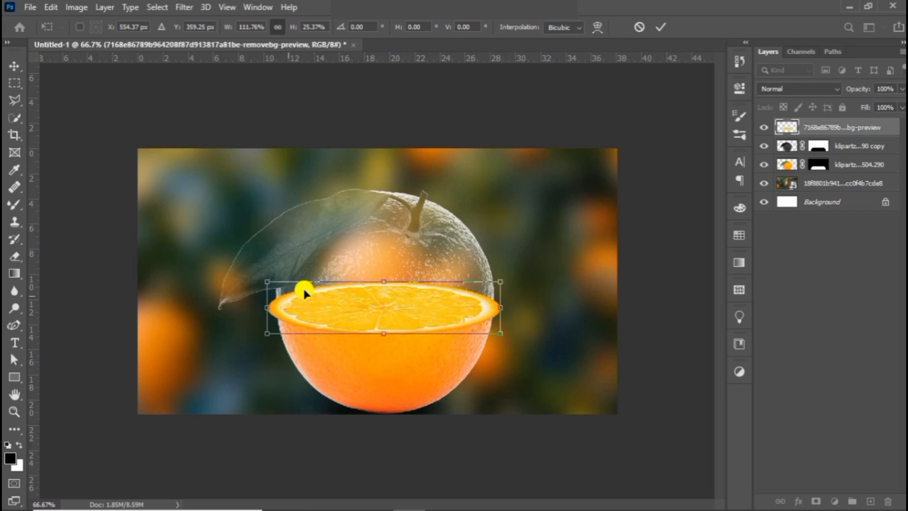
key("Return")
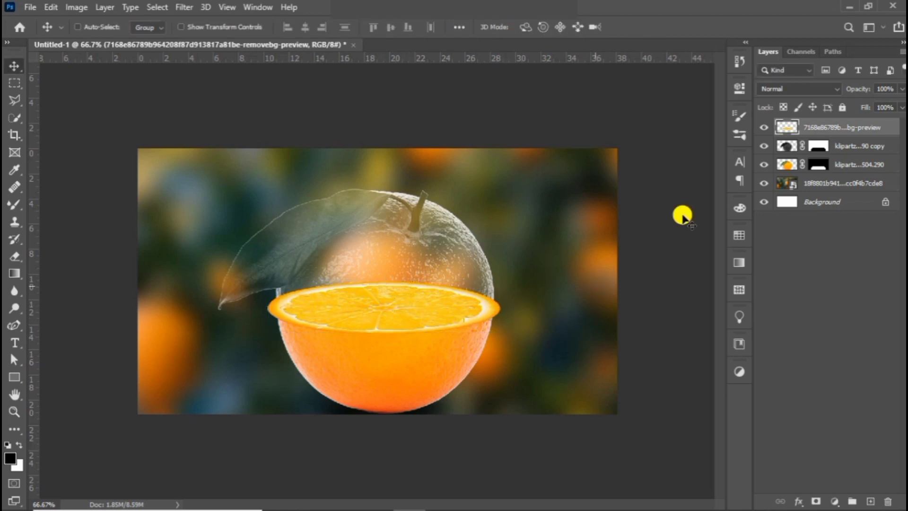
- Add a layer mask to the slice and hide its ends overhanging the orange with a black 90 px Hard Round brush
left_click(814, 501)
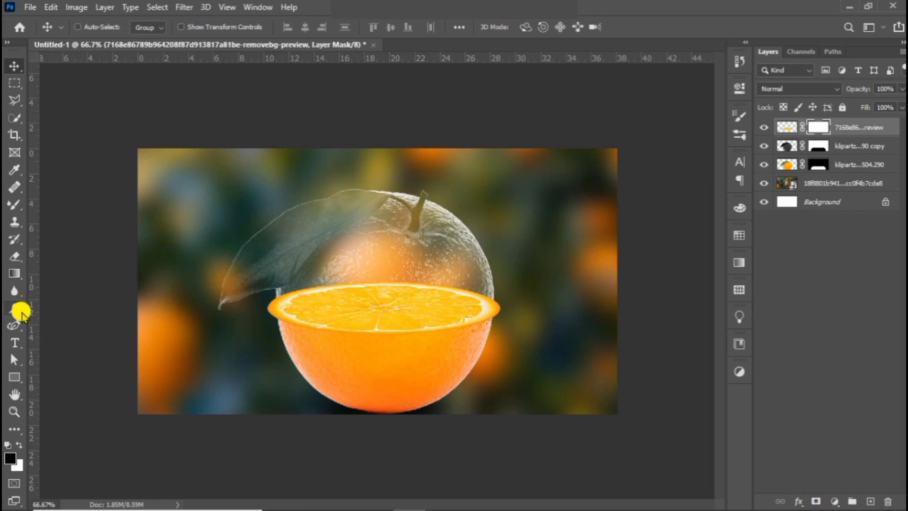
left_click(14, 204)
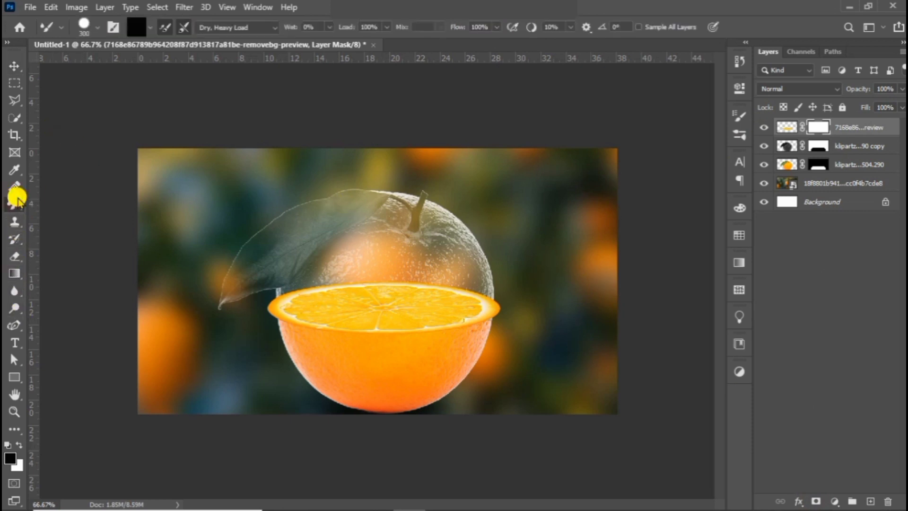
left_click(98, 24)
left_click(69, 166)
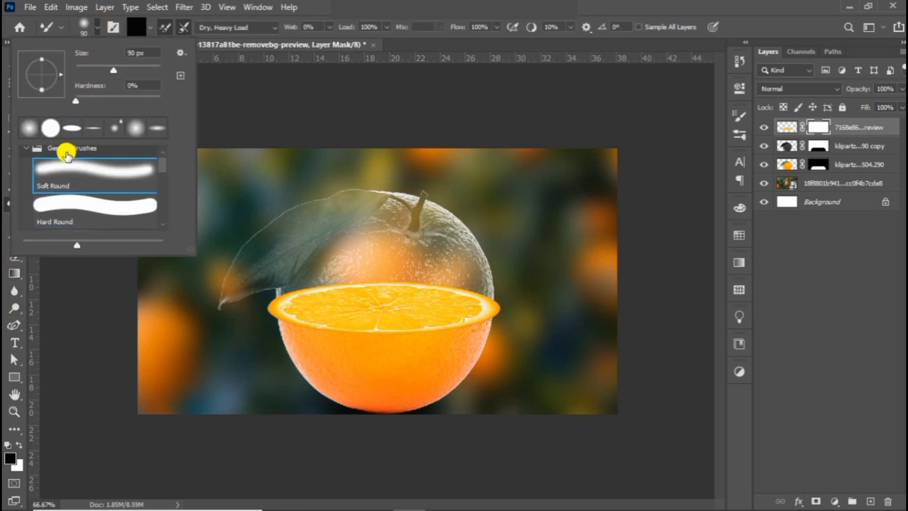
left_click(73, 218)
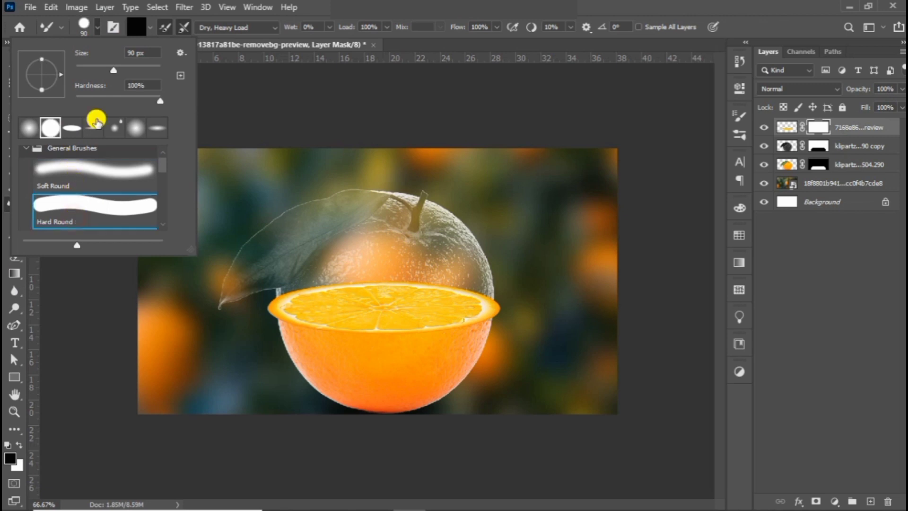
left_click(96, 25)
left_click(96, 25)
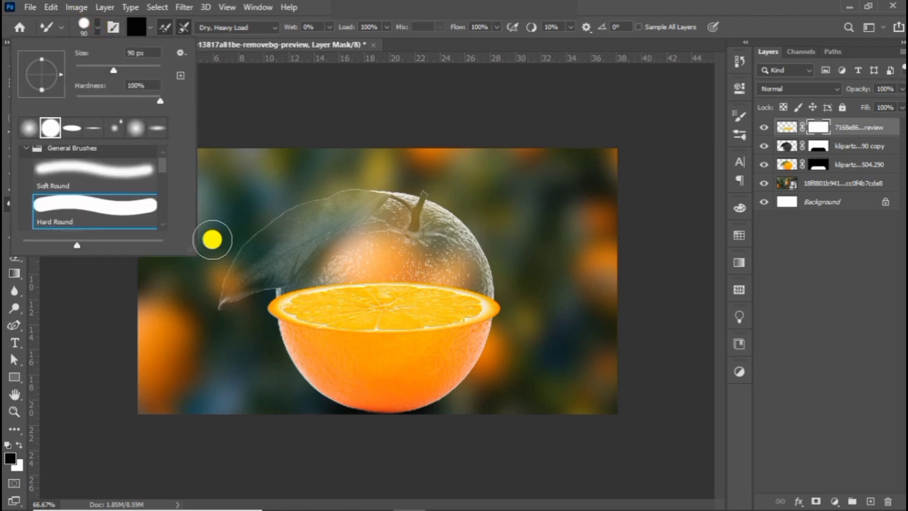
left_click(98, 27)
left_click_drag(243, 304, 257, 329)
left_click_drag(517, 297, 511, 327)
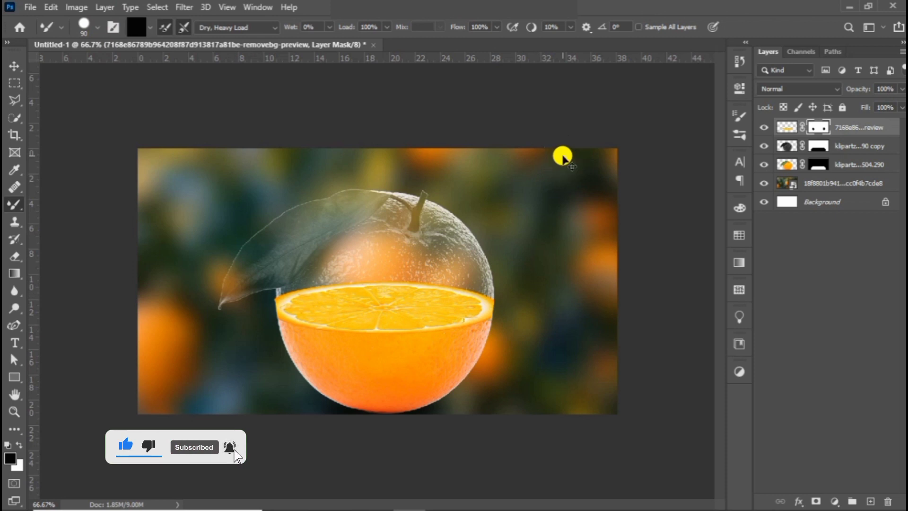
- Flatten the slice to about 52% height by lowering its upper edge, and mask out the overhang beyond the orange's left side
key("ctrl+t")
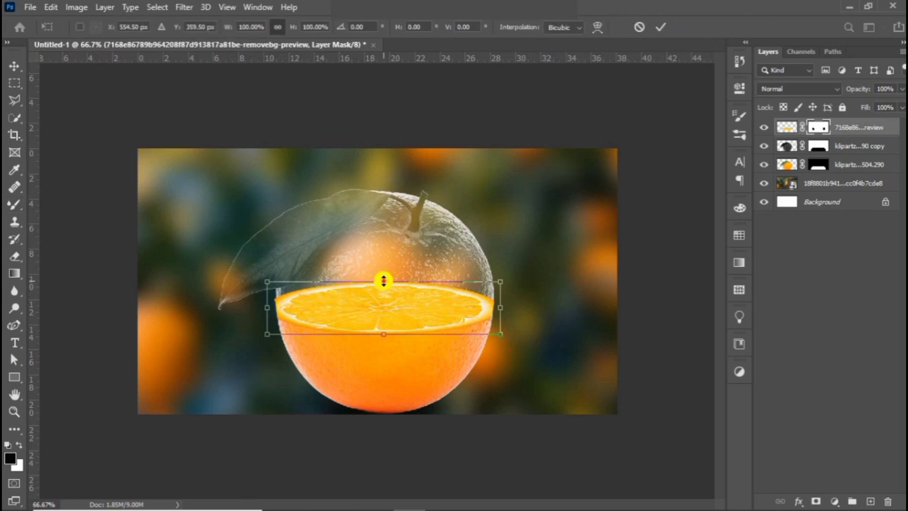
left_click_drag(384, 281, 384, 307)
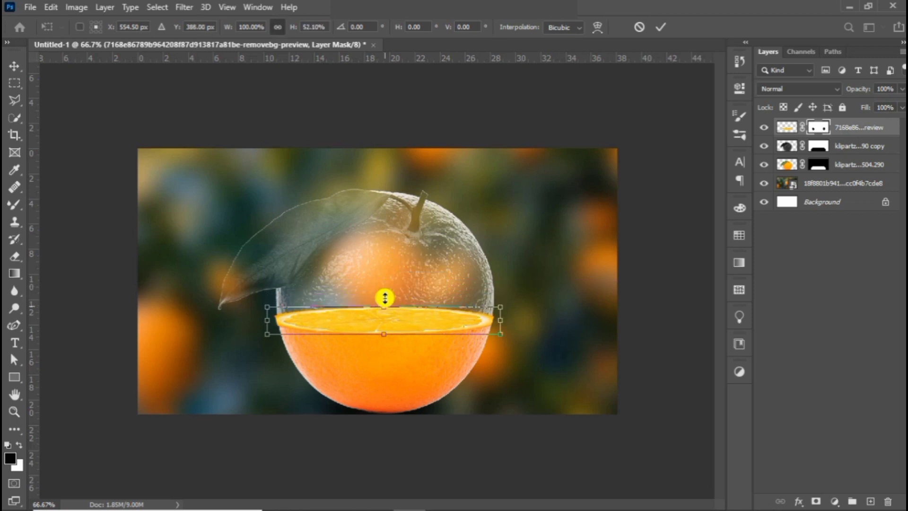
key("Return")
key("b")
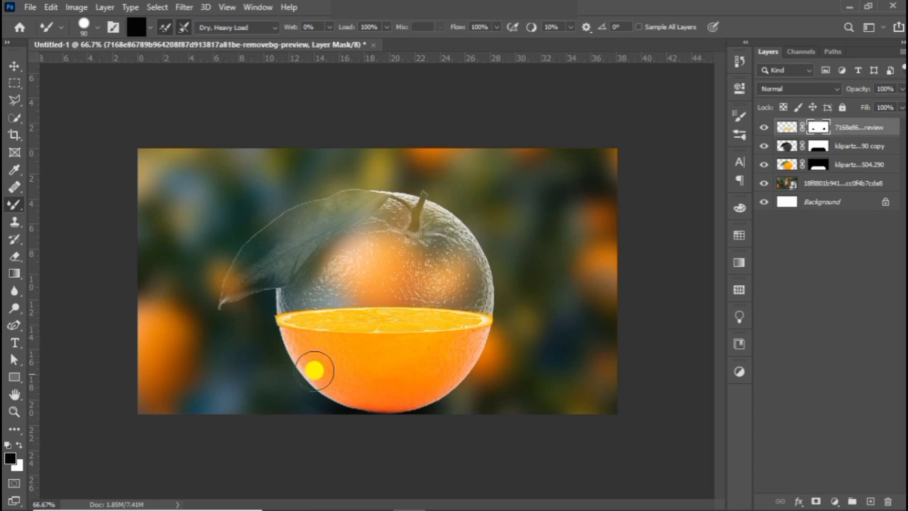
left_click_drag(255, 316, 260, 329)
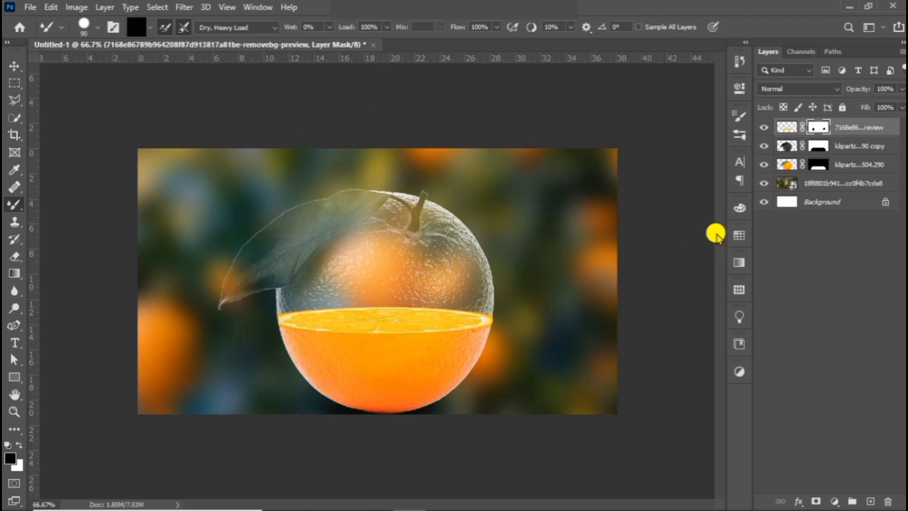
- Paint white with a Soft Round brush on the transparent orange copy's mask along the slice's rim
left_click(841, 144)
left_click(826, 145)
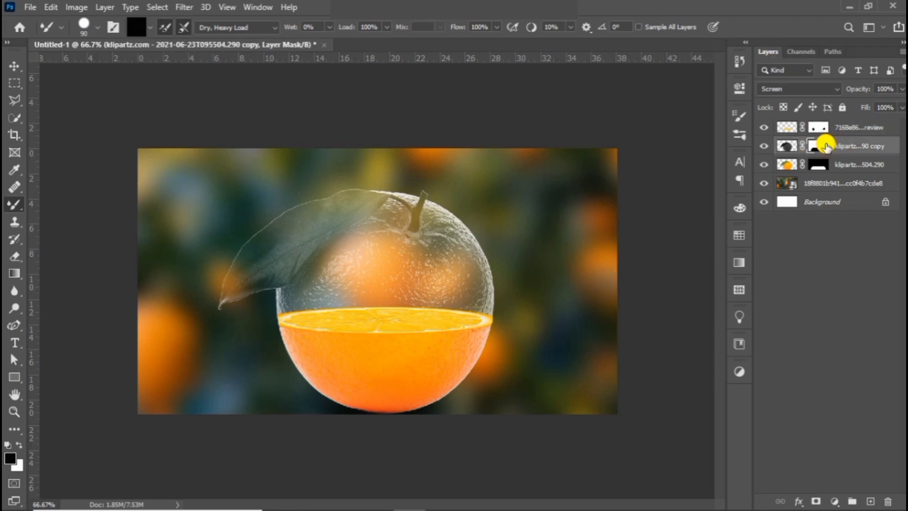
left_click(19, 445)
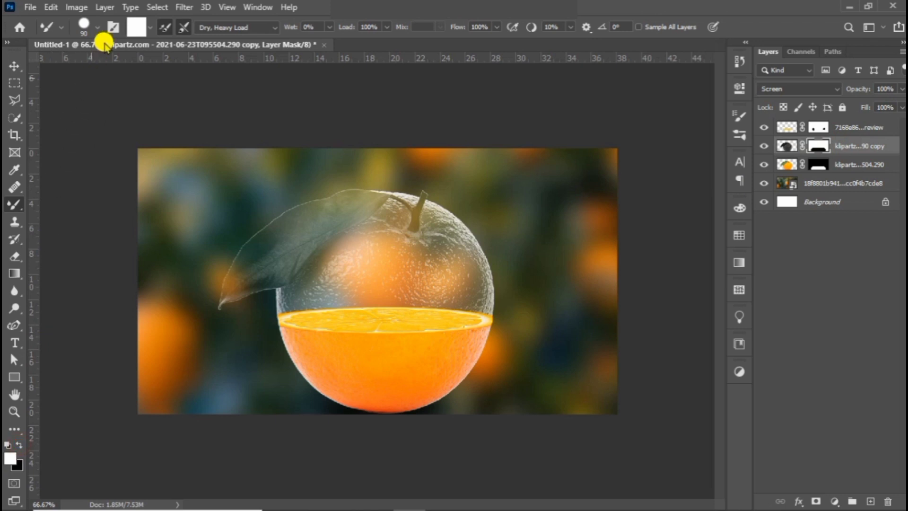
left_click(100, 27)
double_click(75, 178)
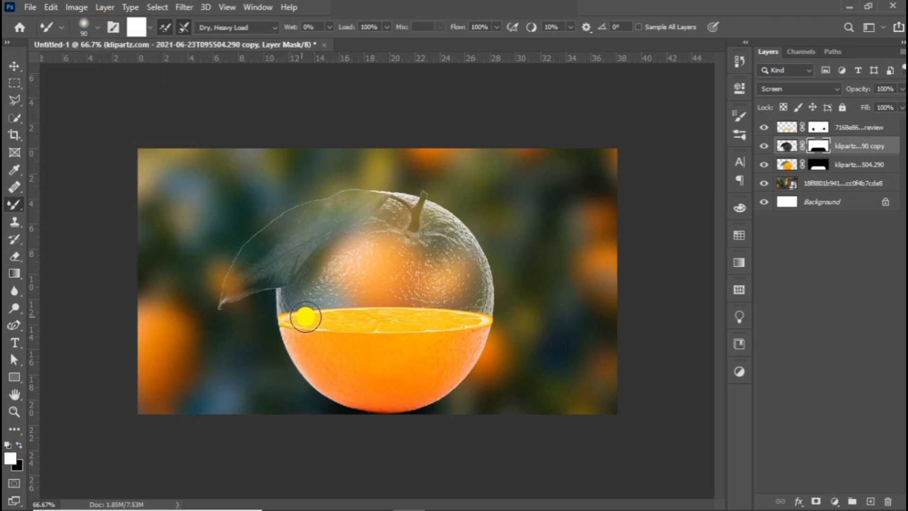
mouse_move(374, 320)
left_mouse_down()
mouse_move(312, 350)
mouse_move(410, 314)
mouse_move(480, 313)
left_mouse_up()
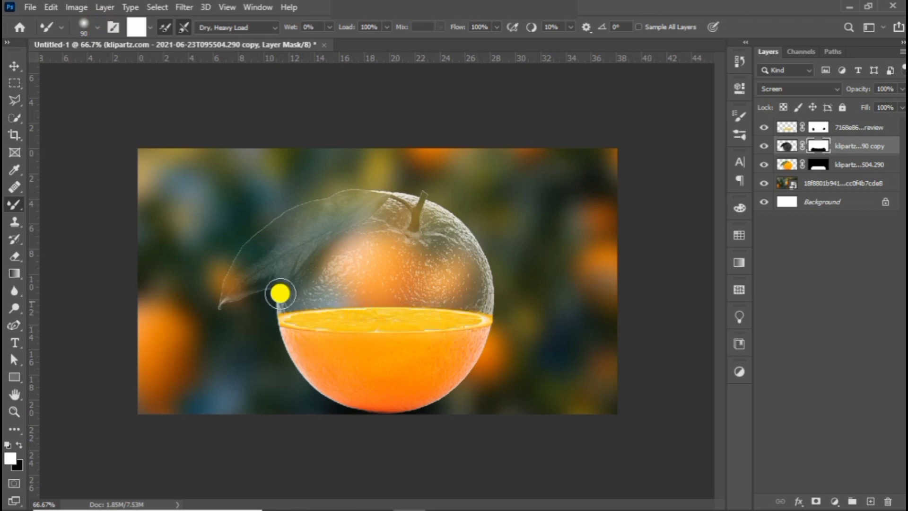
left_click(18, 445)
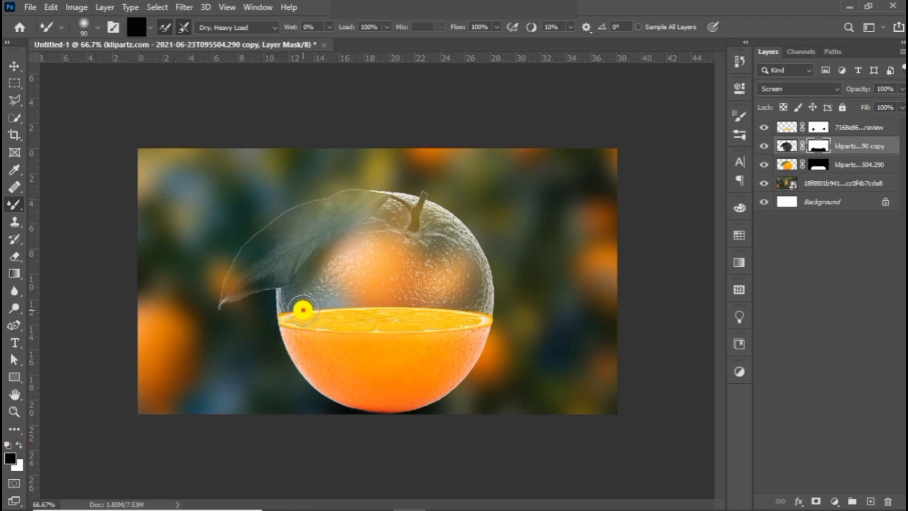
left_click_drag(396, 313, 390, 312)
key("ctrl+z")
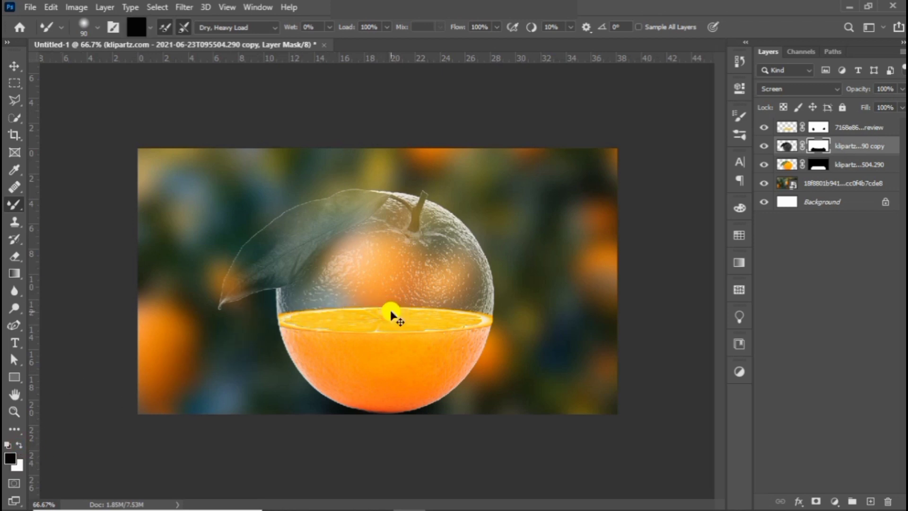
- Switch back to white and brush across the full width of the slice on the transparent orange's mask
left_click(18, 445)
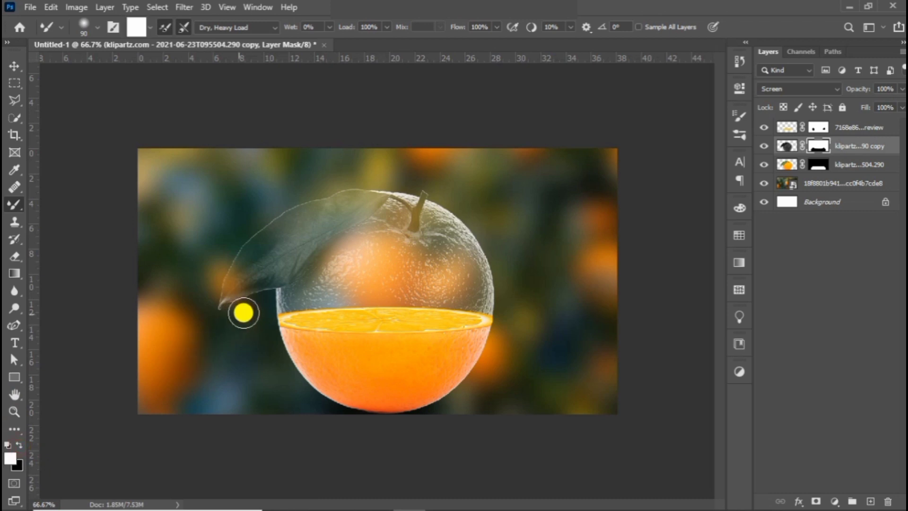
mouse_move(307, 322)
left_mouse_down()
mouse_move(430, 326)
mouse_move(412, 328)
mouse_move(489, 319)
mouse_move(412, 304)
mouse_move(479, 308)
mouse_move(514, 296)
left_mouse_up()
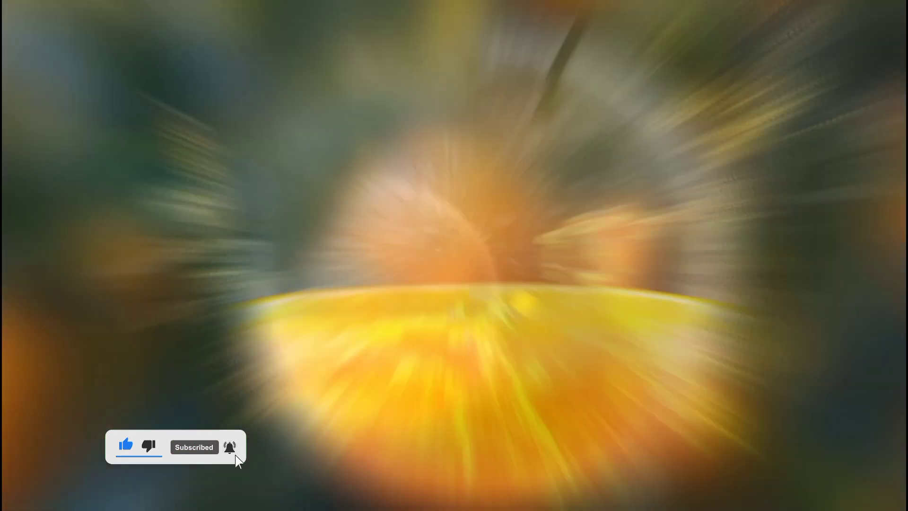